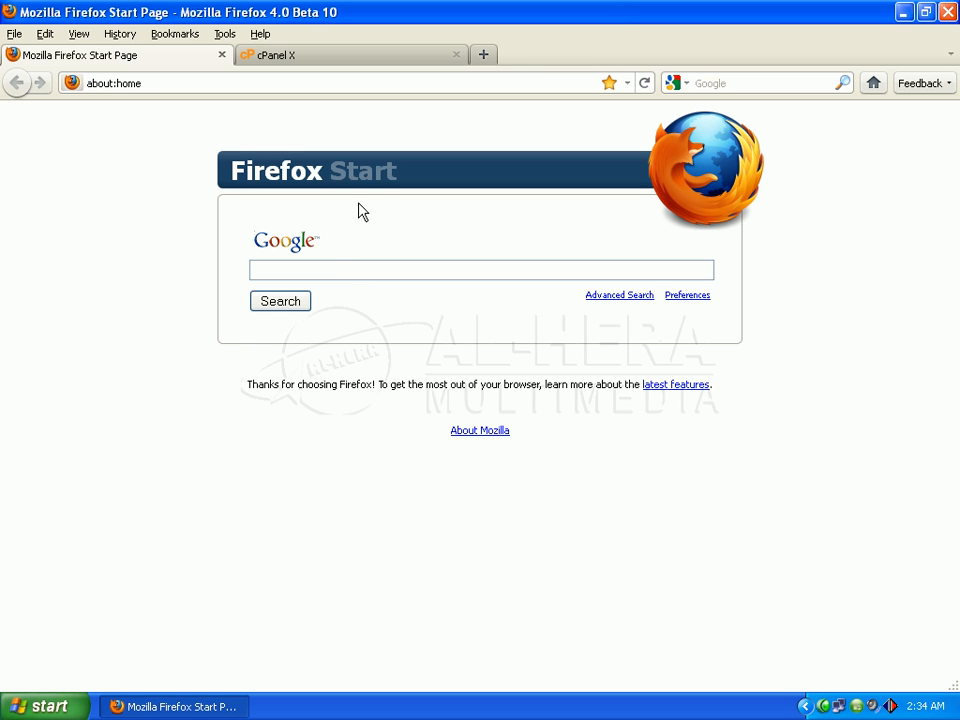
click(485, 55)
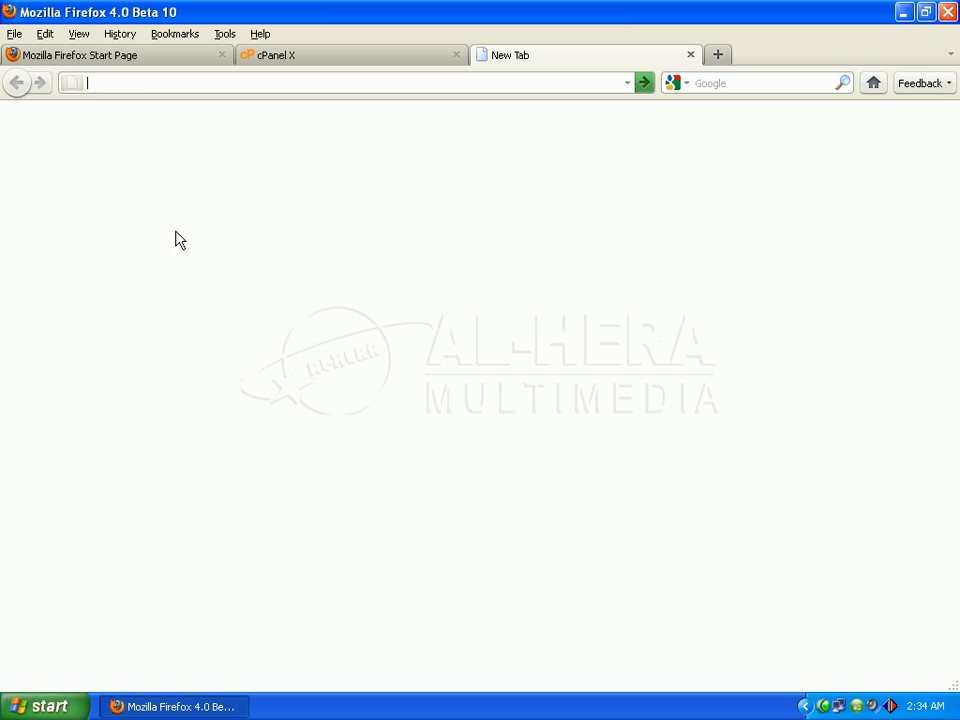
text(www.lea)
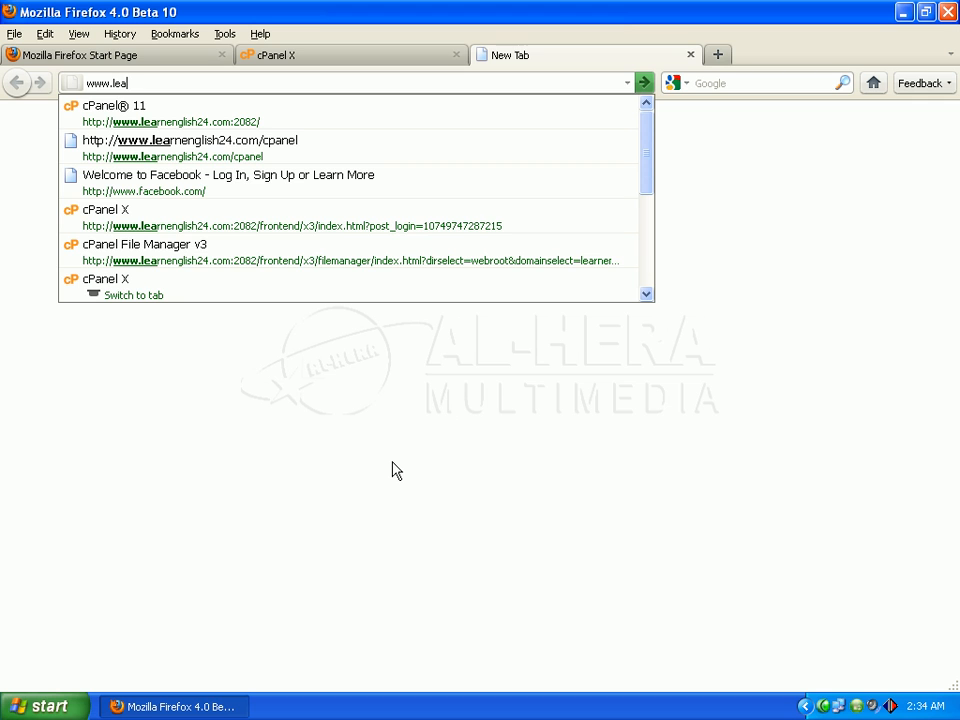
text(rne)
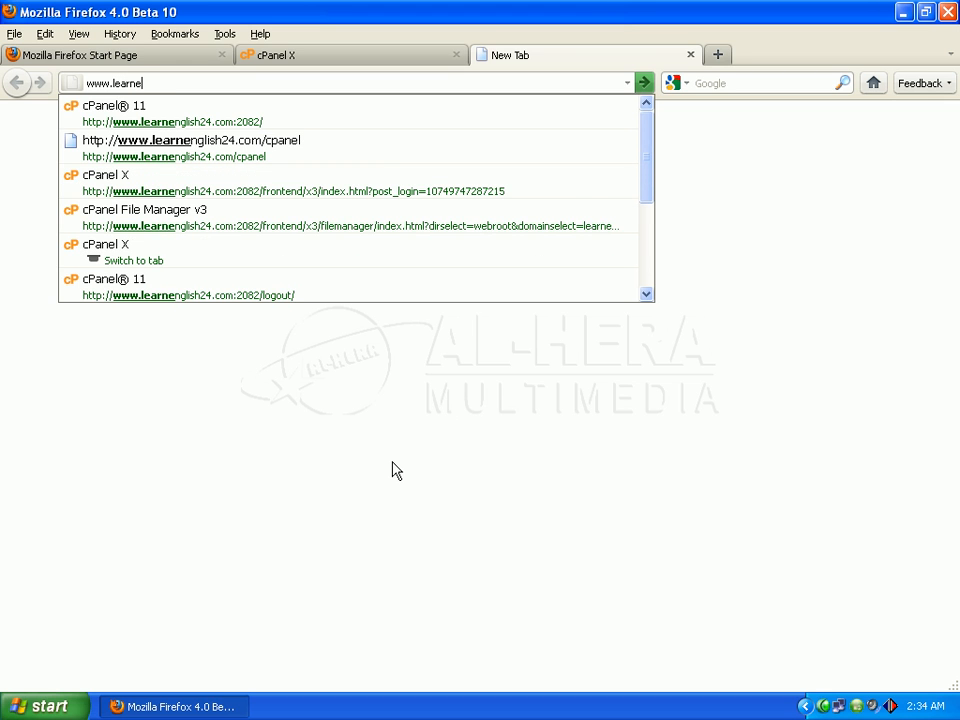
text(ngli)
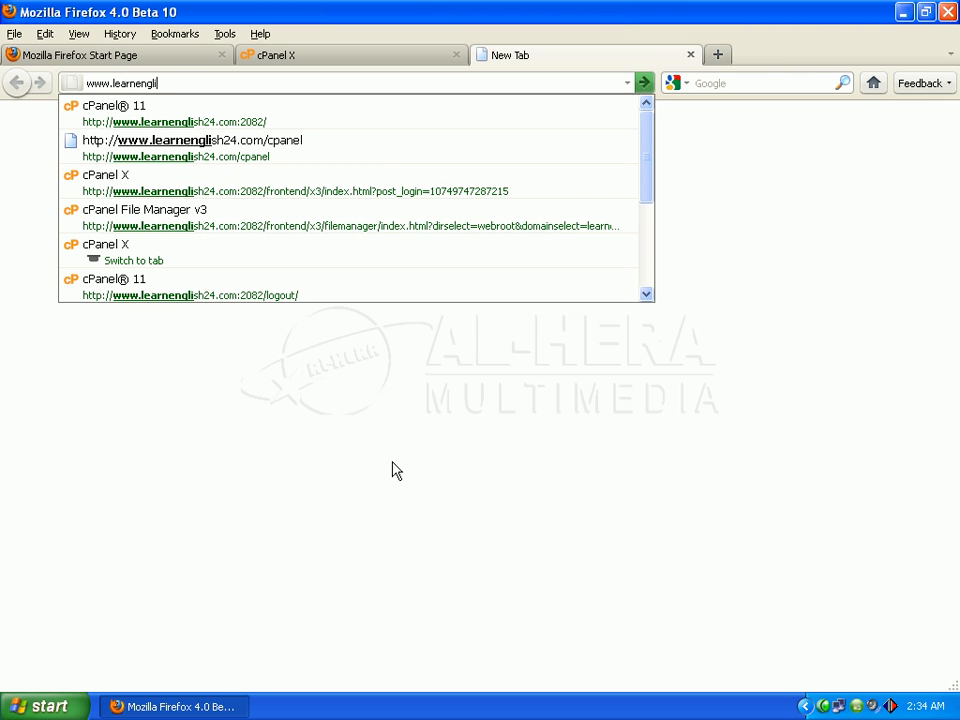
text(sh24)
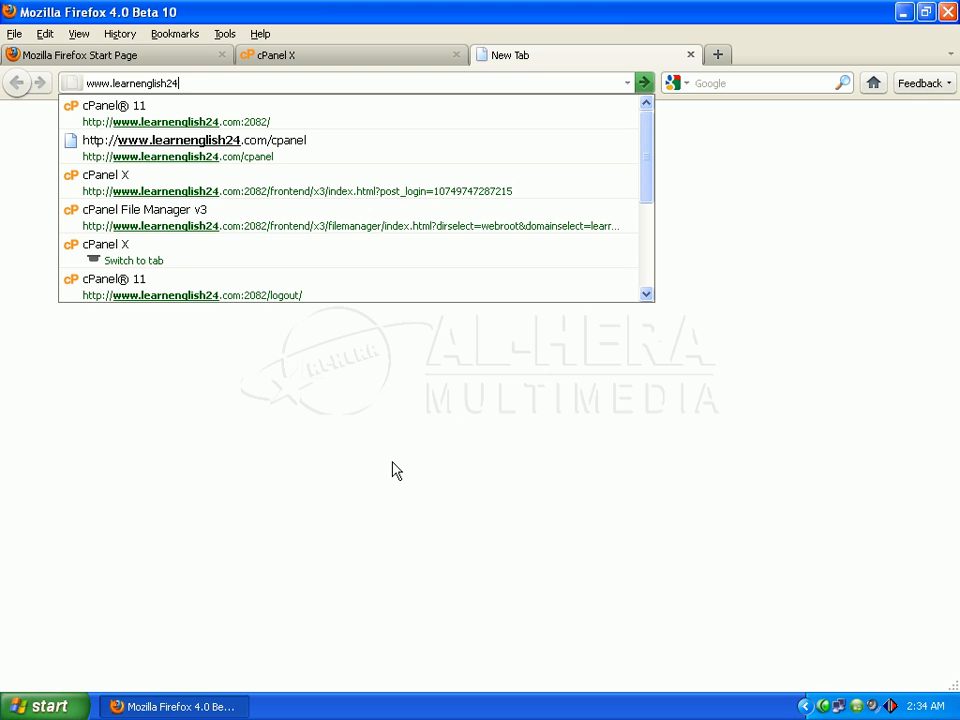
text(.com)
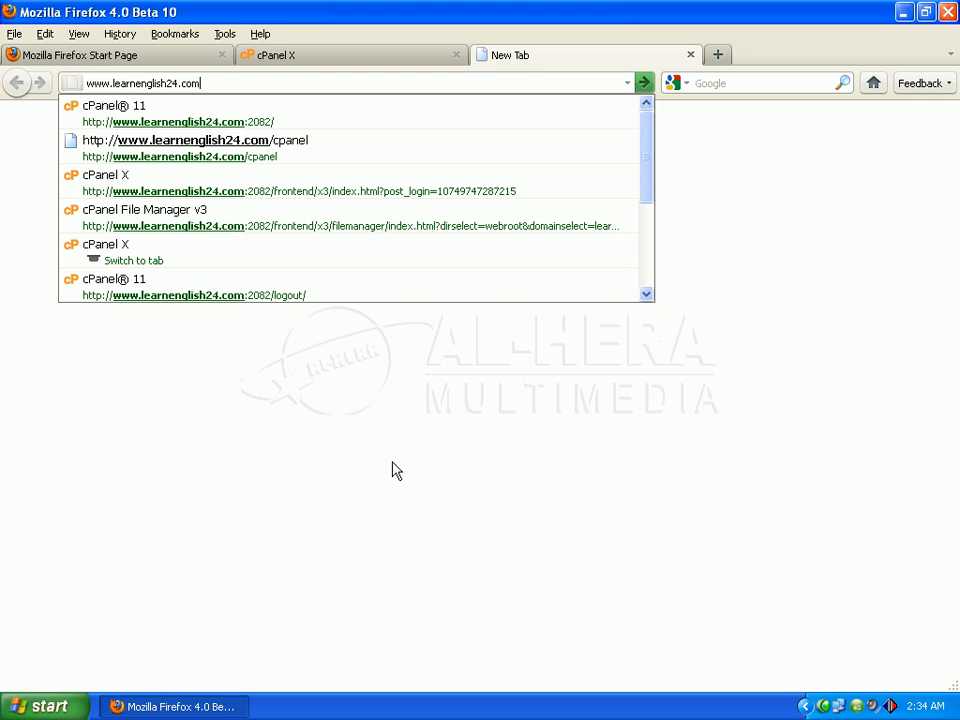
key(Return)
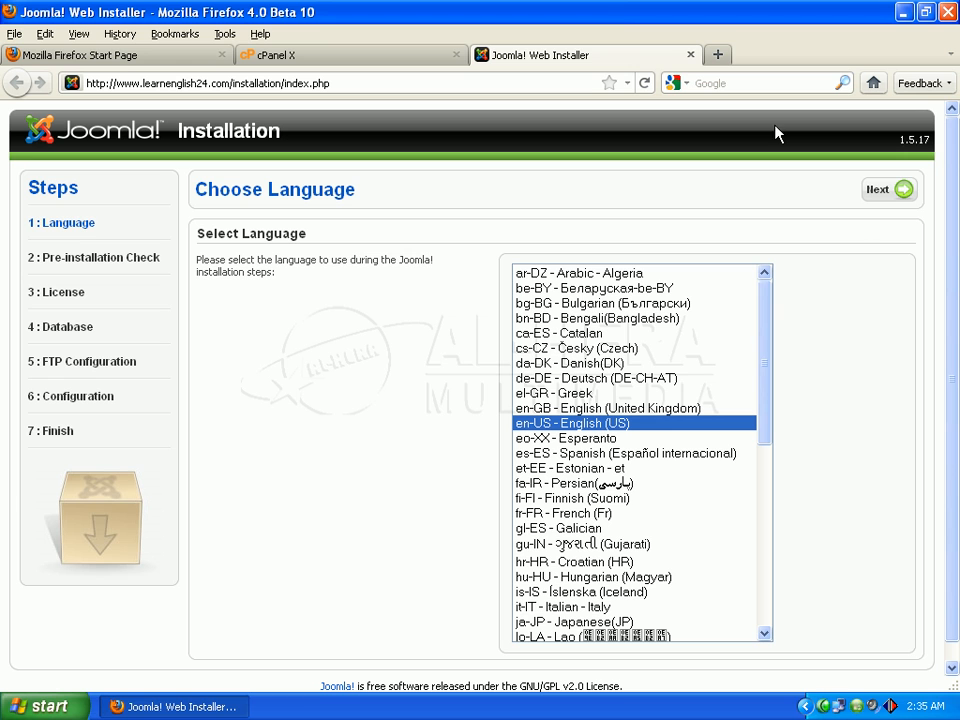
Step: Move past the language choice and the pre-installation check to the License page
click(880, 191)
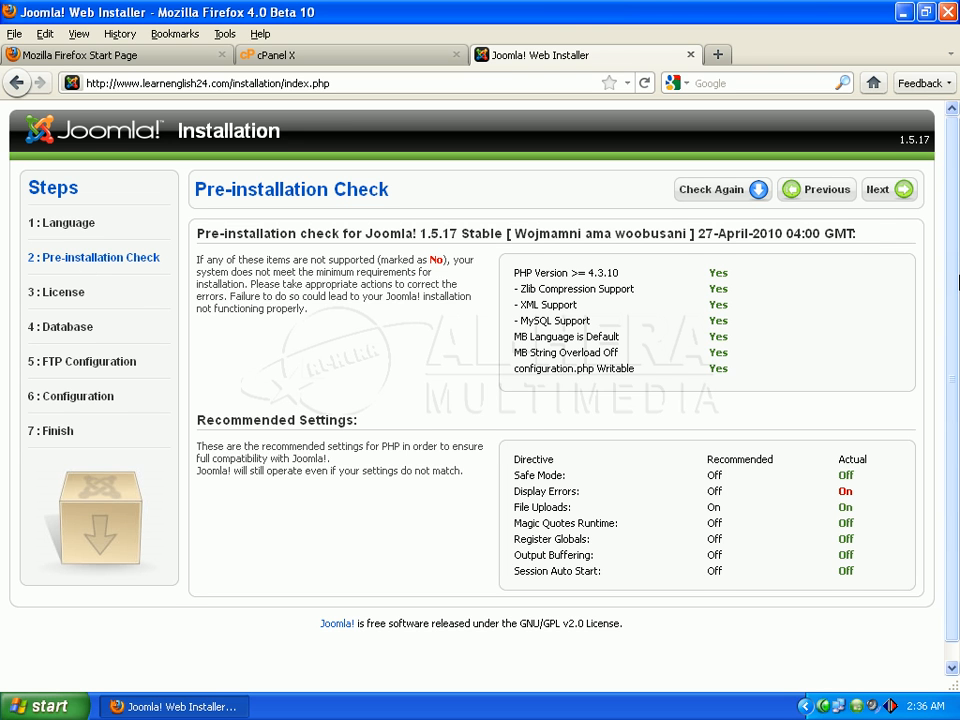
scroll(952, 327, down, 1)
scroll(952, 327, up, 1)
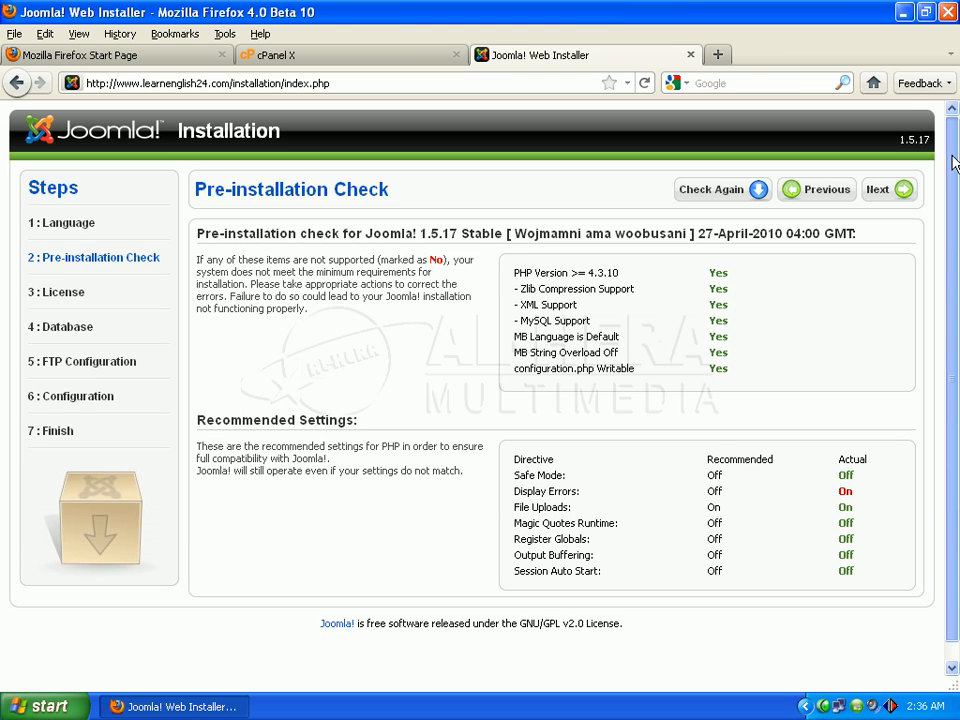
click(886, 197)
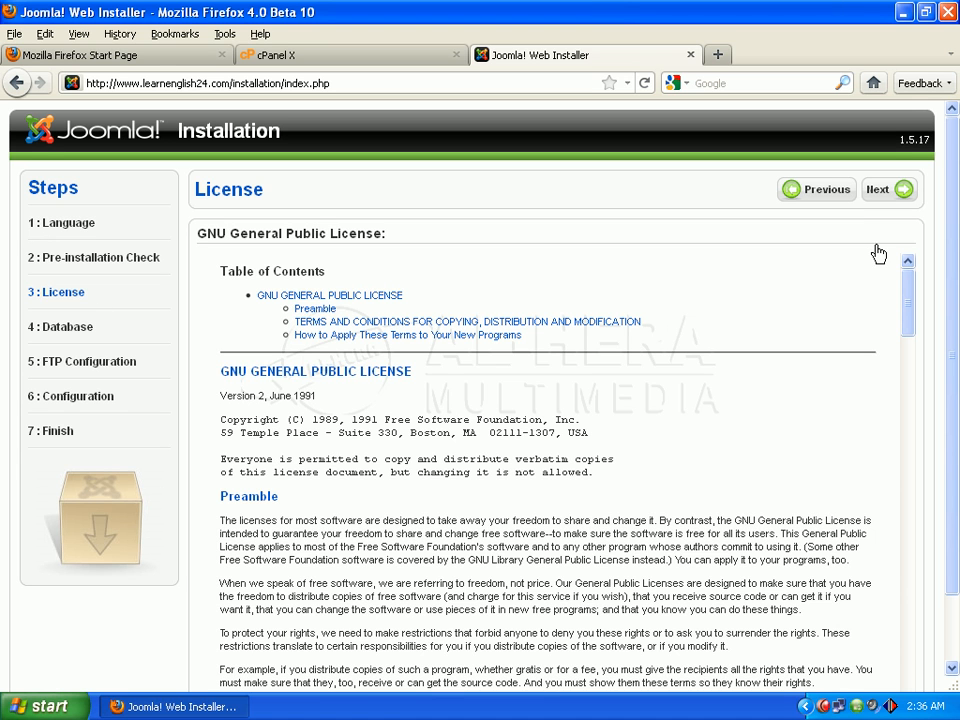
Step: Accept the license and enter localhost as the database host name
click(900, 191)
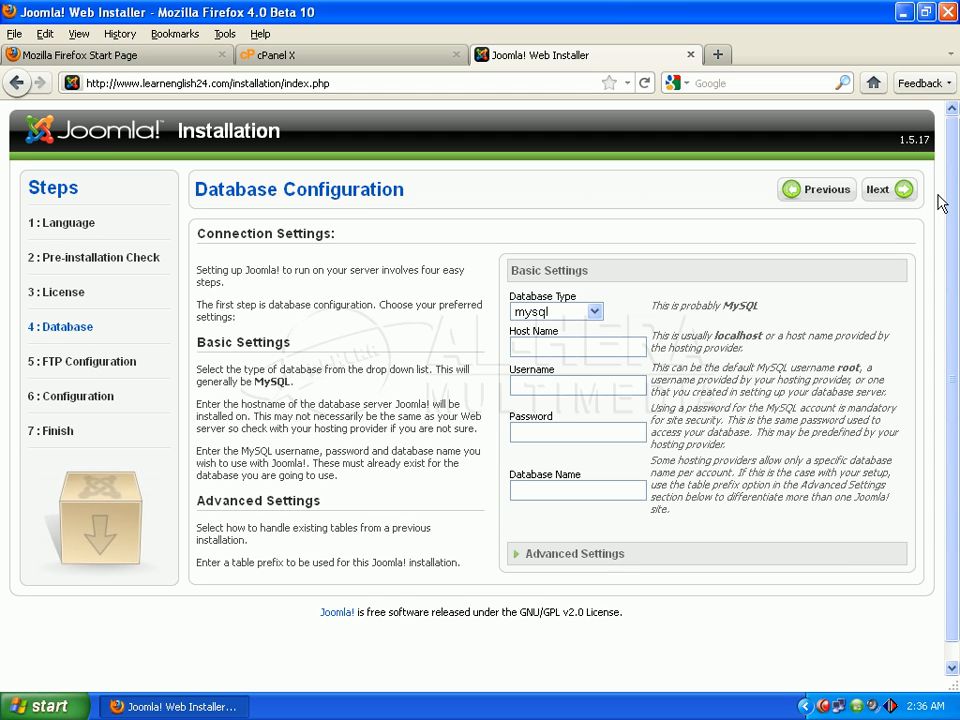
mouse_move(953, 181)
mouse_down()
mouse_move(957, 320)
mouse_move(957, 159)
mouse_up()
click(576, 346)
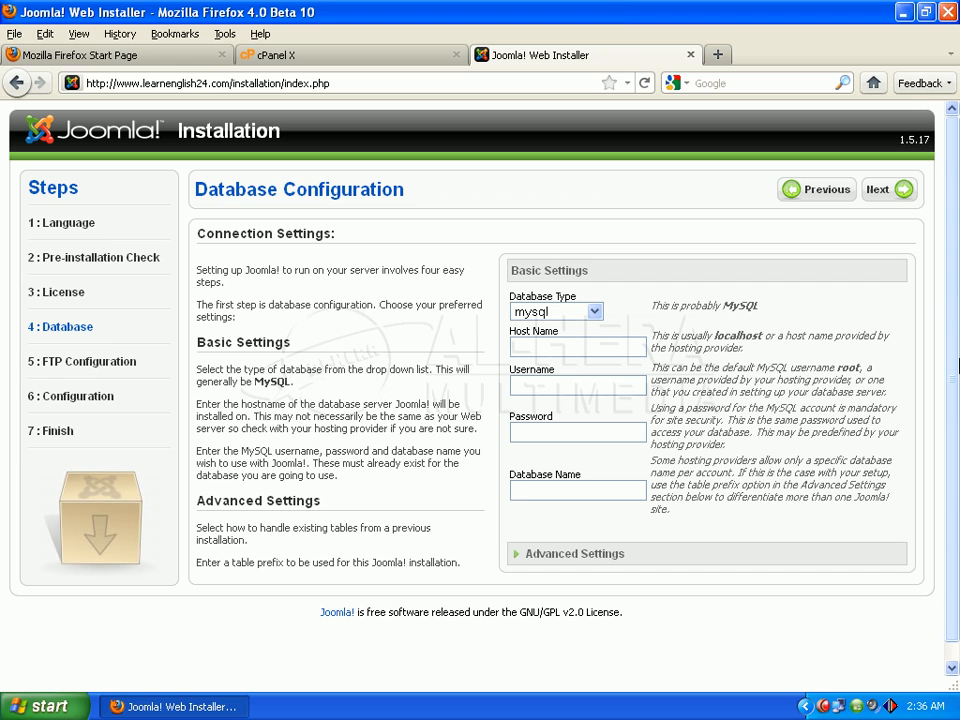
text(localhost)
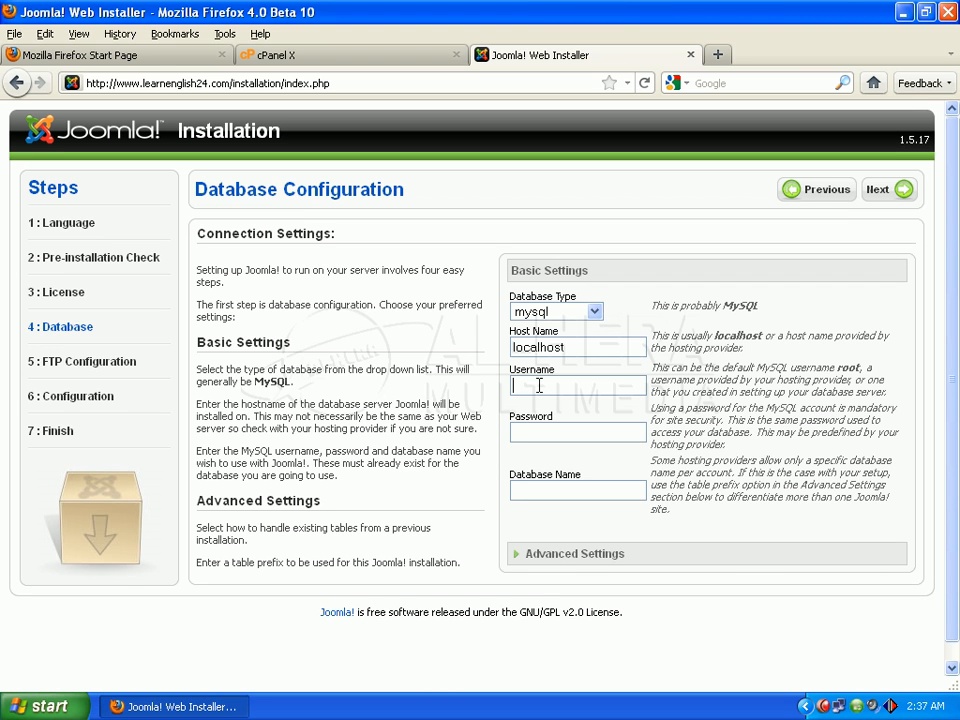
click(539, 385)
Step: Copy the learneng_joomla database's user name from cPanel's Current Databases list
click(338, 58)
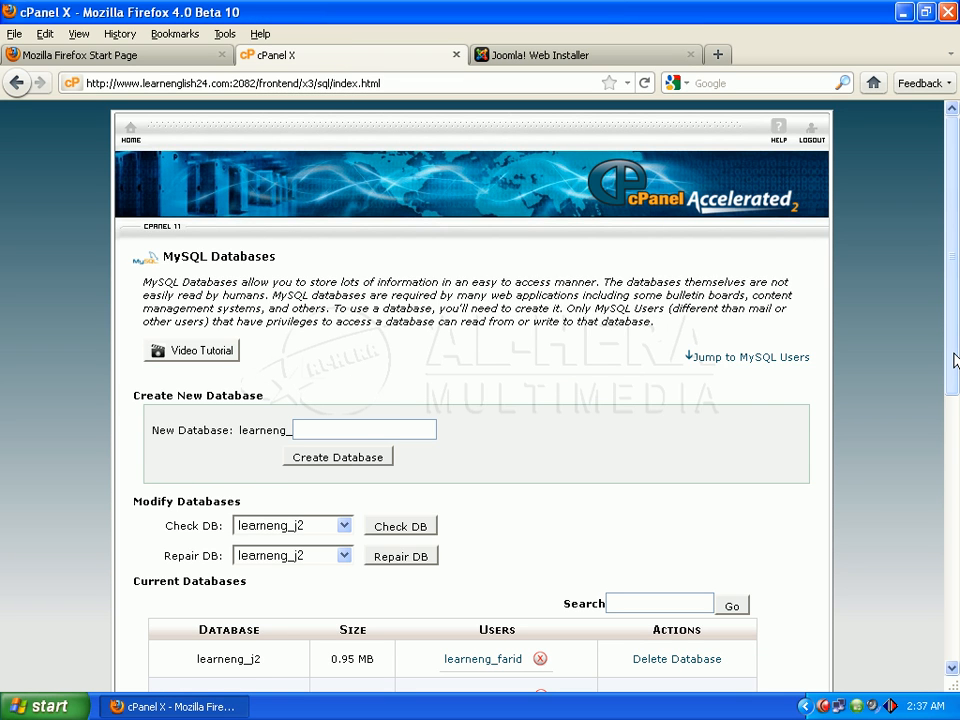
scroll(957, 418, down, 5)
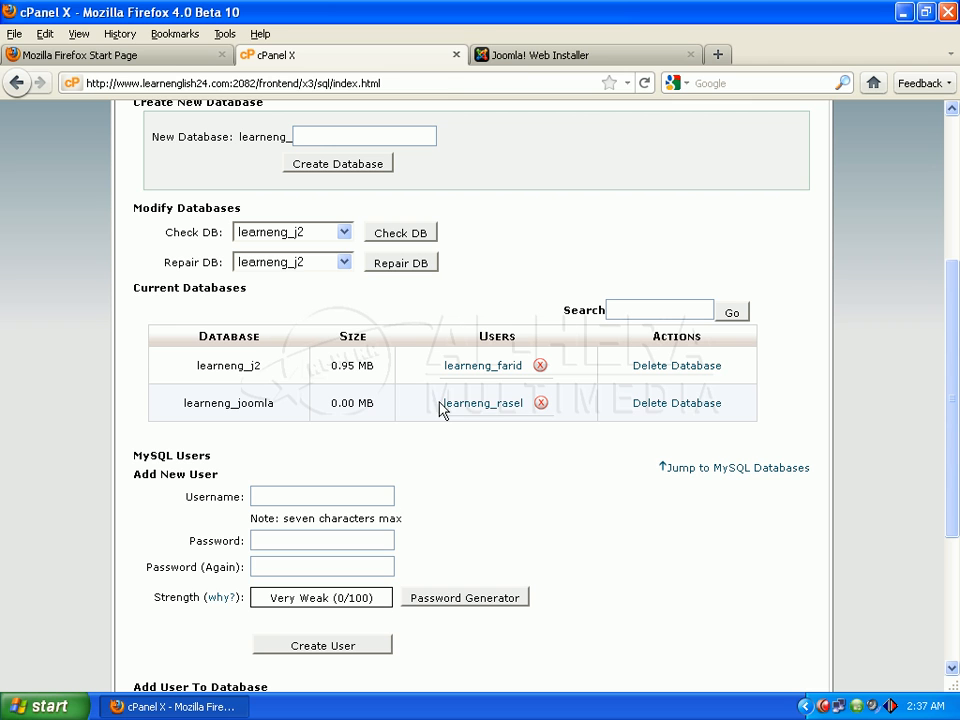
drag(444, 410, 498, 402)
right_click(497, 402)
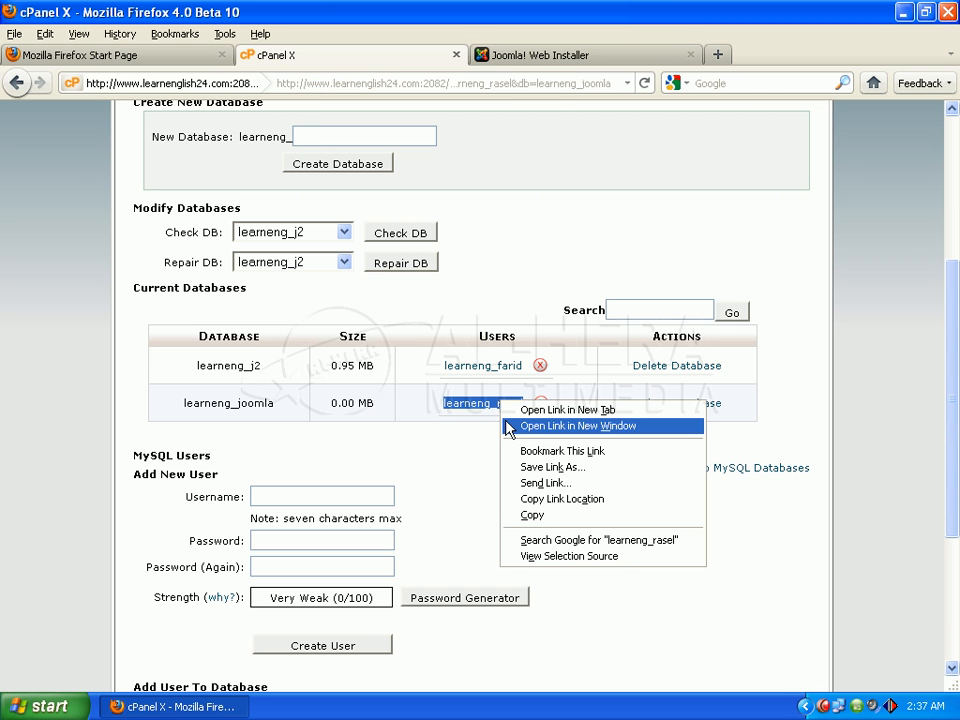
right_click(486, 404)
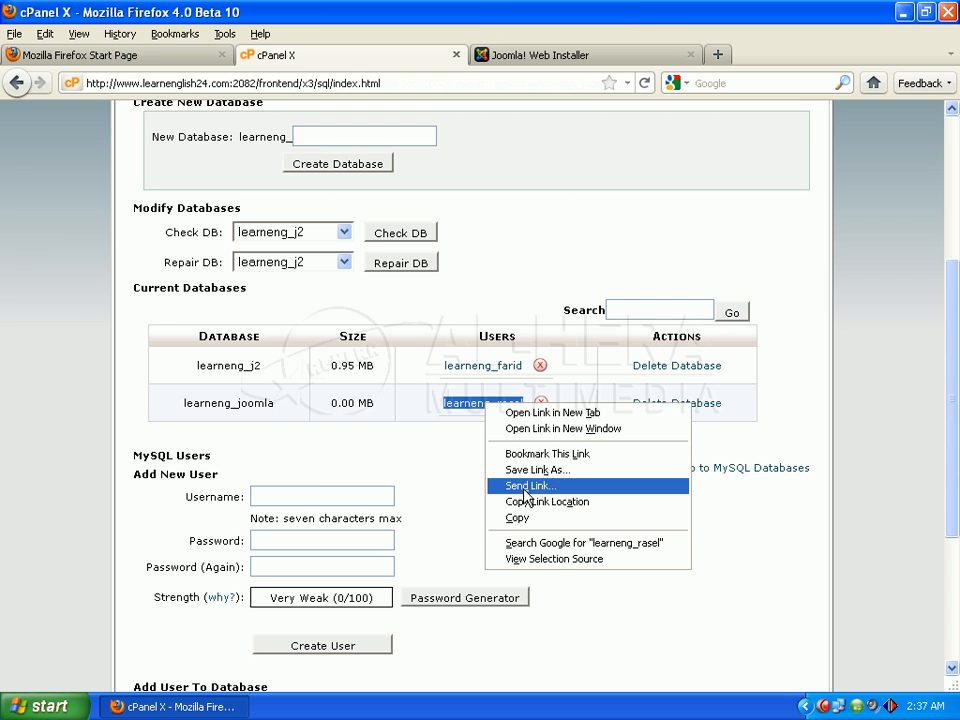
click(533, 520)
Step: Paste the copied user name into Username and enter the database password
click(553, 57)
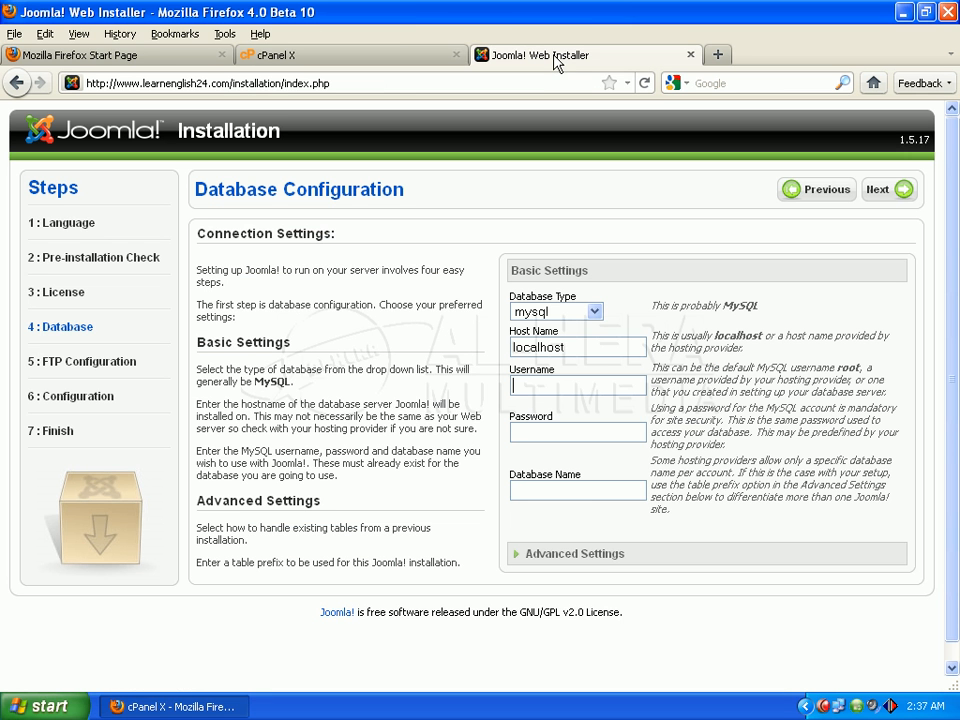
click(538, 388)
right_click(538, 381)
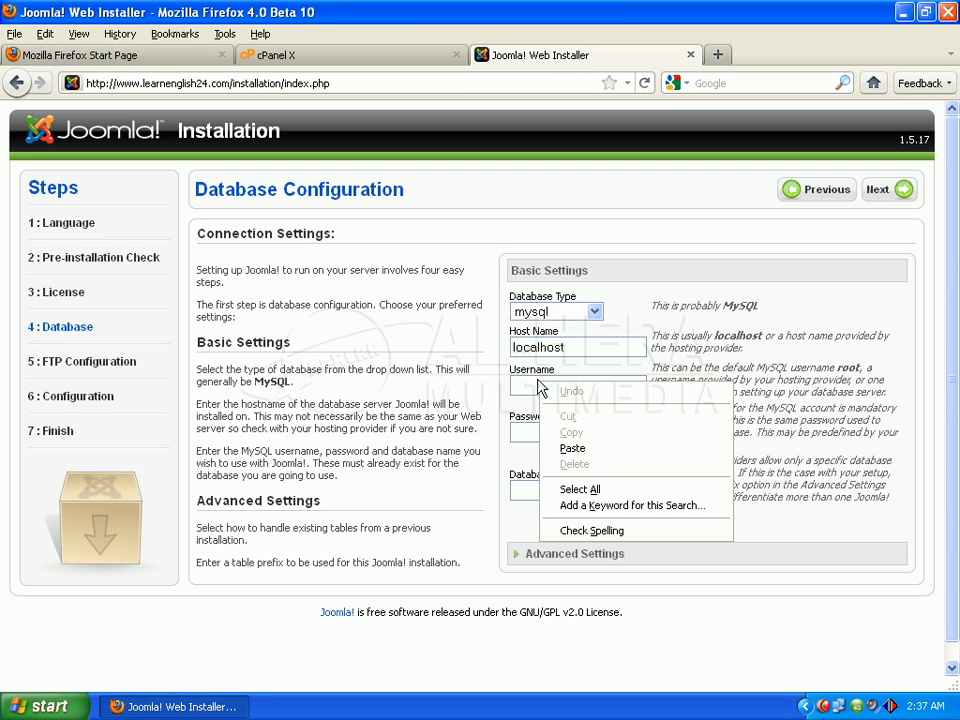
click(585, 448)
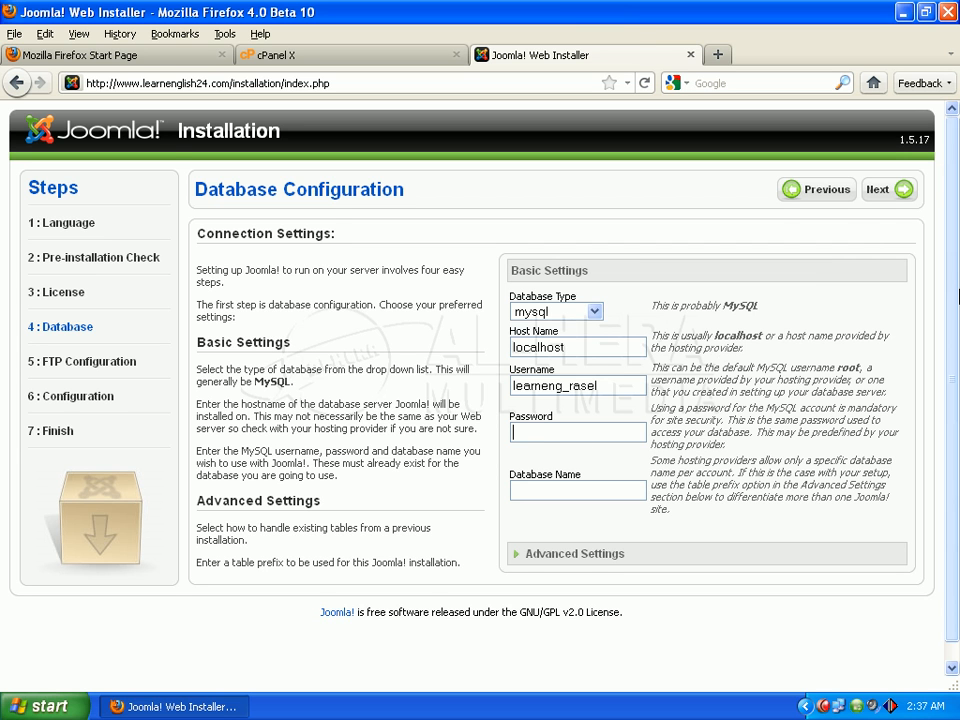
scroll(953, 290, down, 1)
click(537, 408)
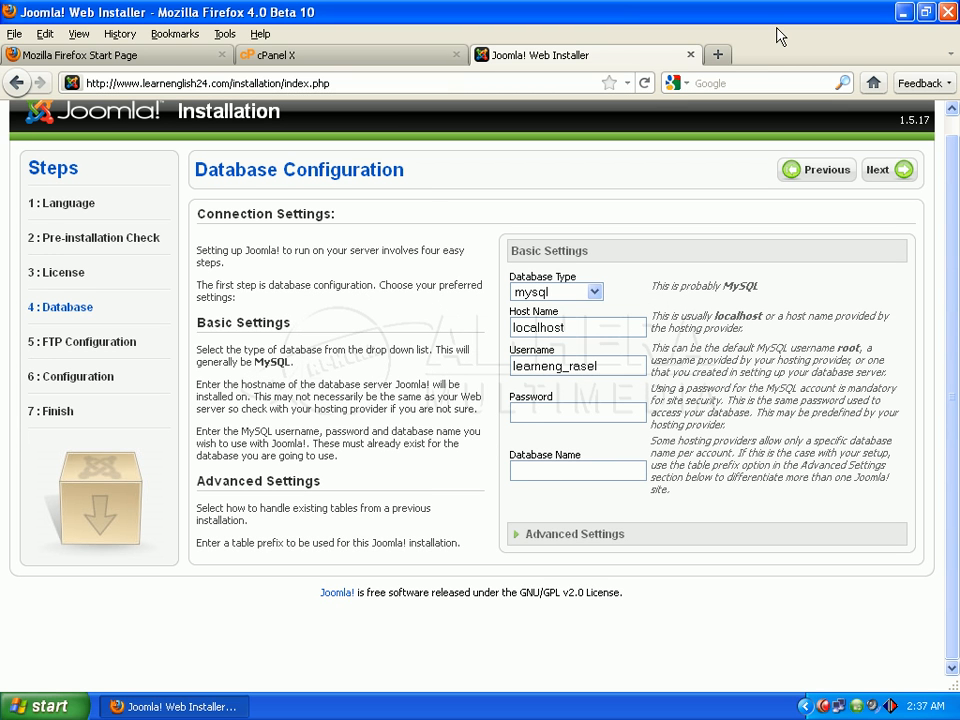
text(**********)
Step: Copy the database name learneng_joomla from cPanel's Database column
click(315, 57)
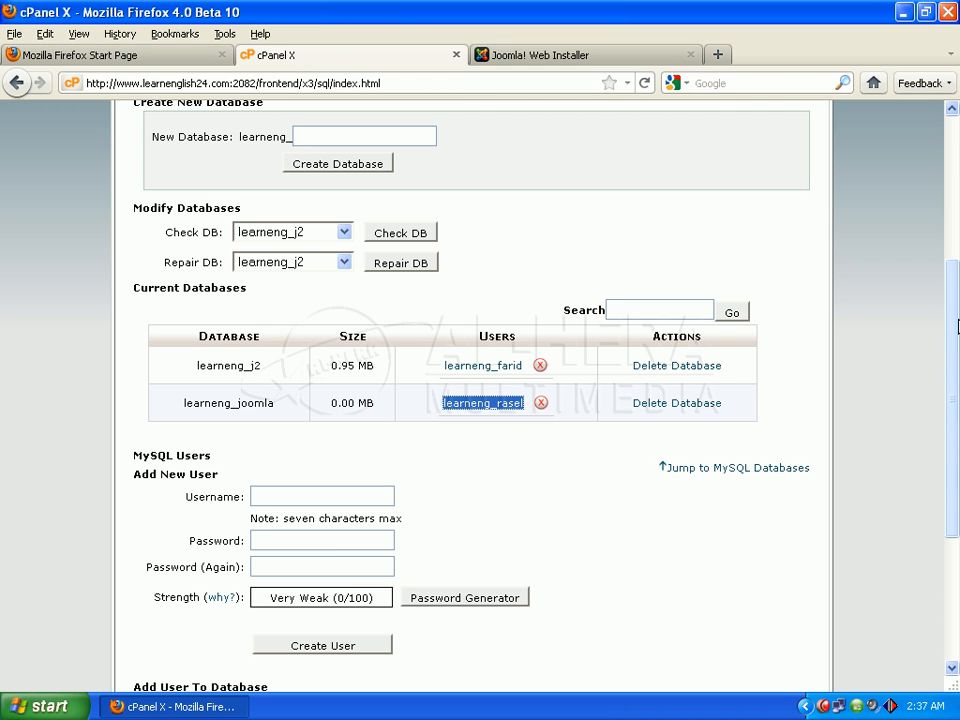
drag(276, 404, 176, 406)
right_click(203, 406)
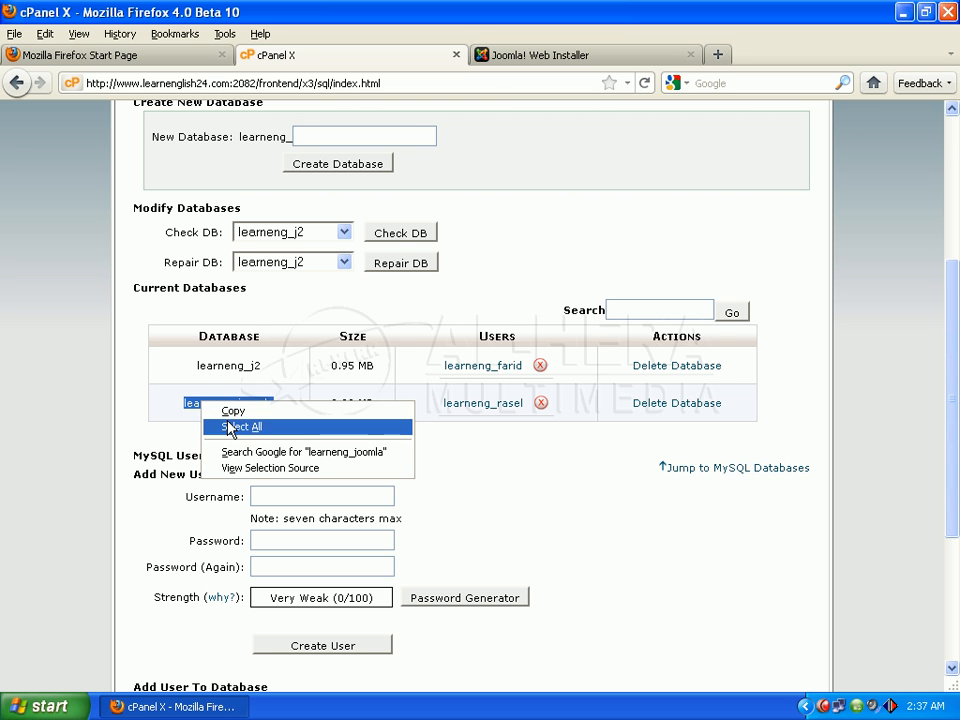
click(212, 411)
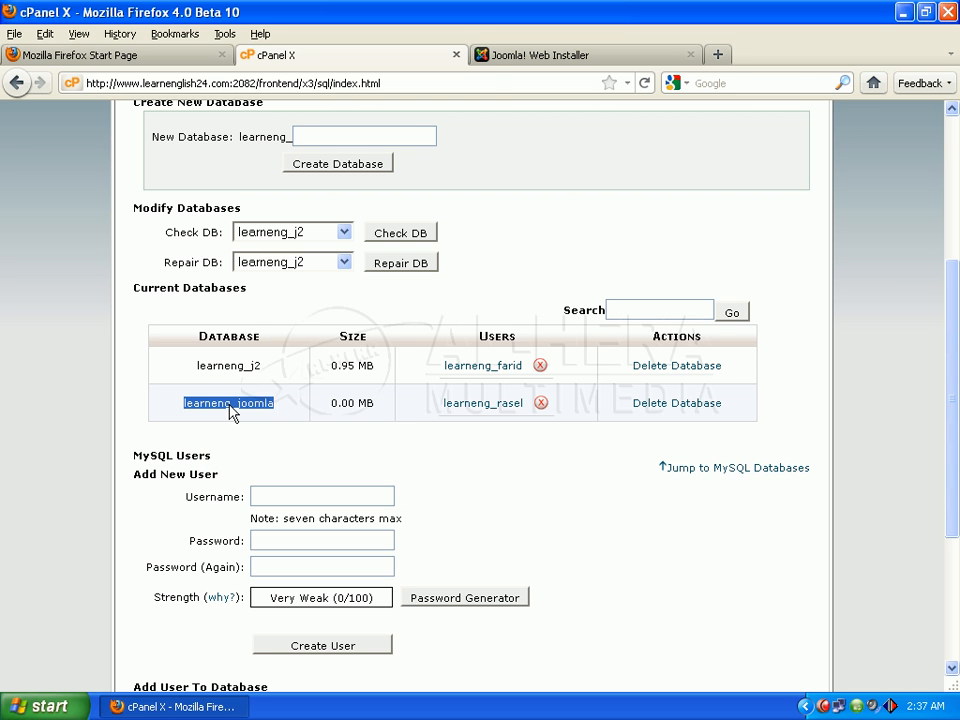
Step: Paste learneng_joomla into the installer's Database Name field
click(491, 58)
click(558, 472)
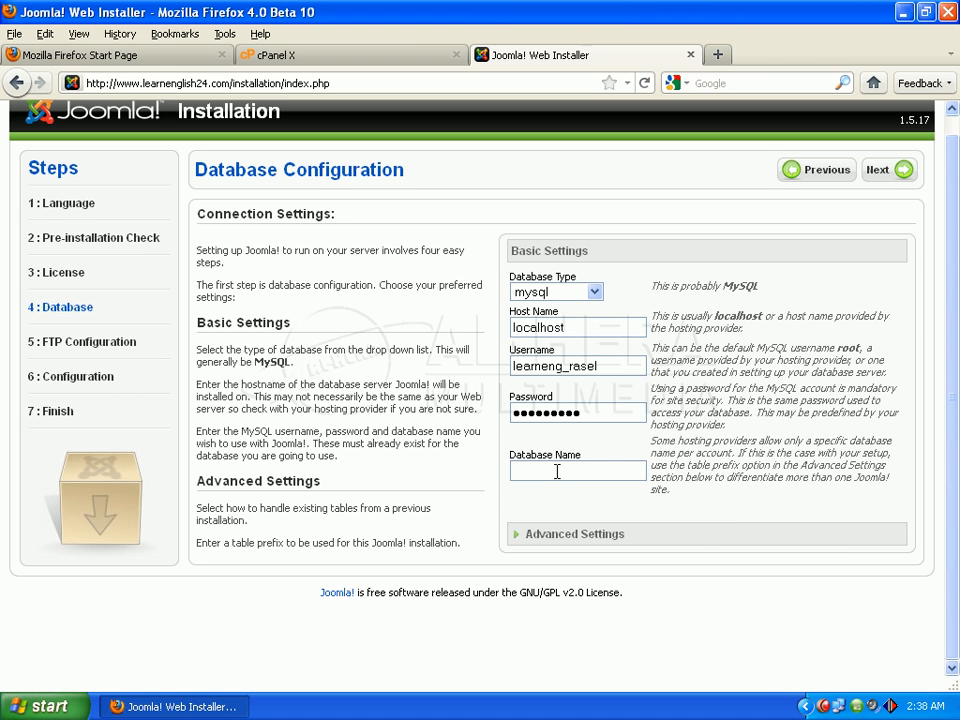
key(ctrl+v)
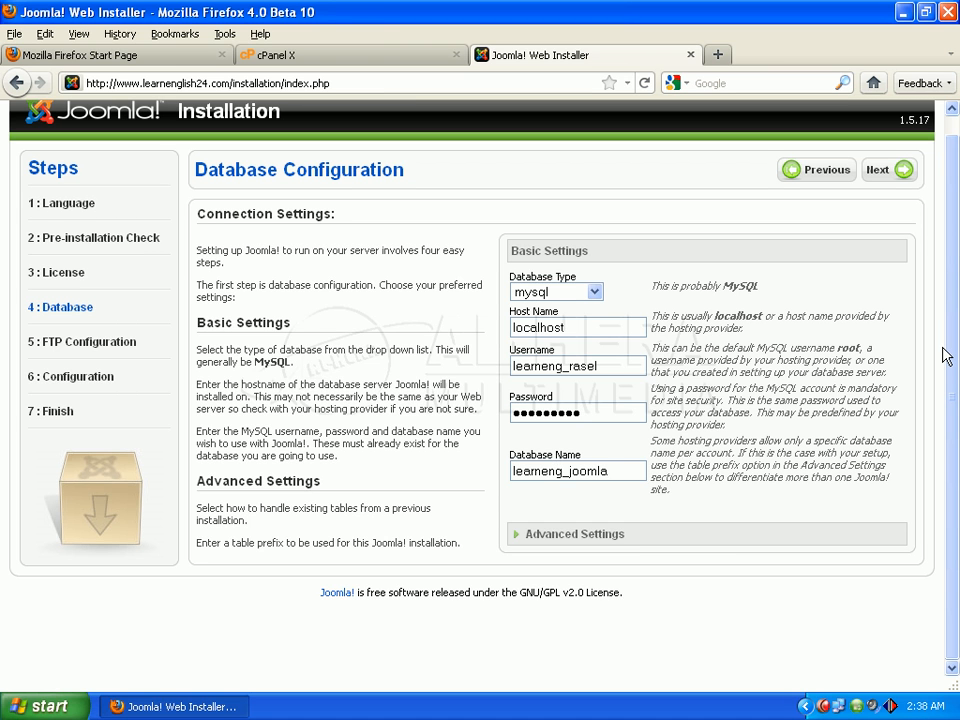
Step: Save the database settings and continue to FTP Configuration
click(896, 172)
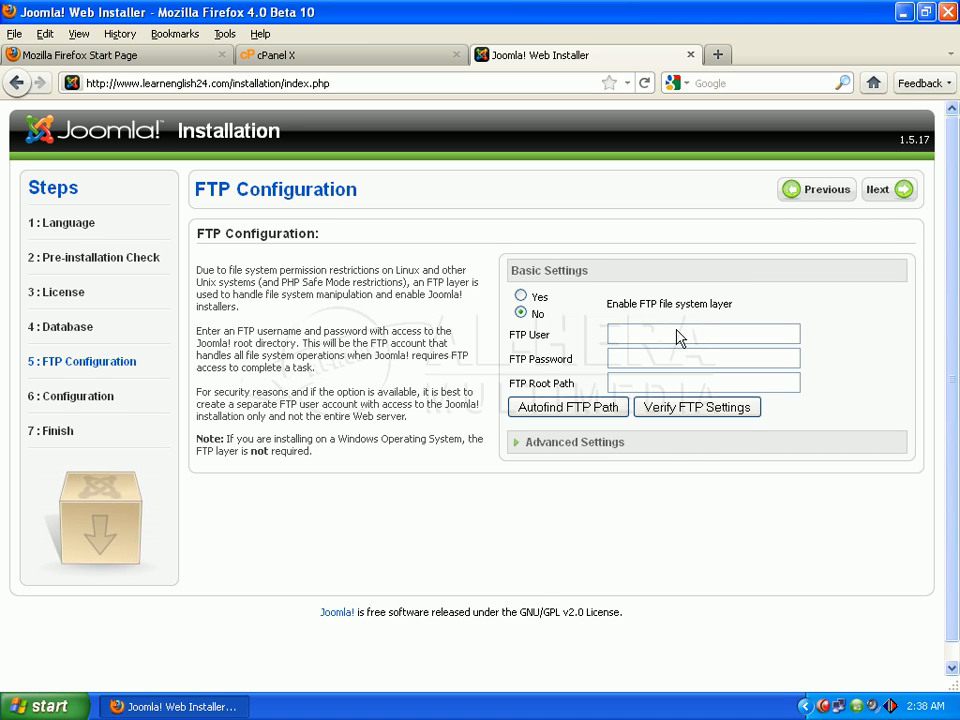
Step: Name the site 'tutorial', enter the admin e-mail address, and type the admin password
click(898, 197)
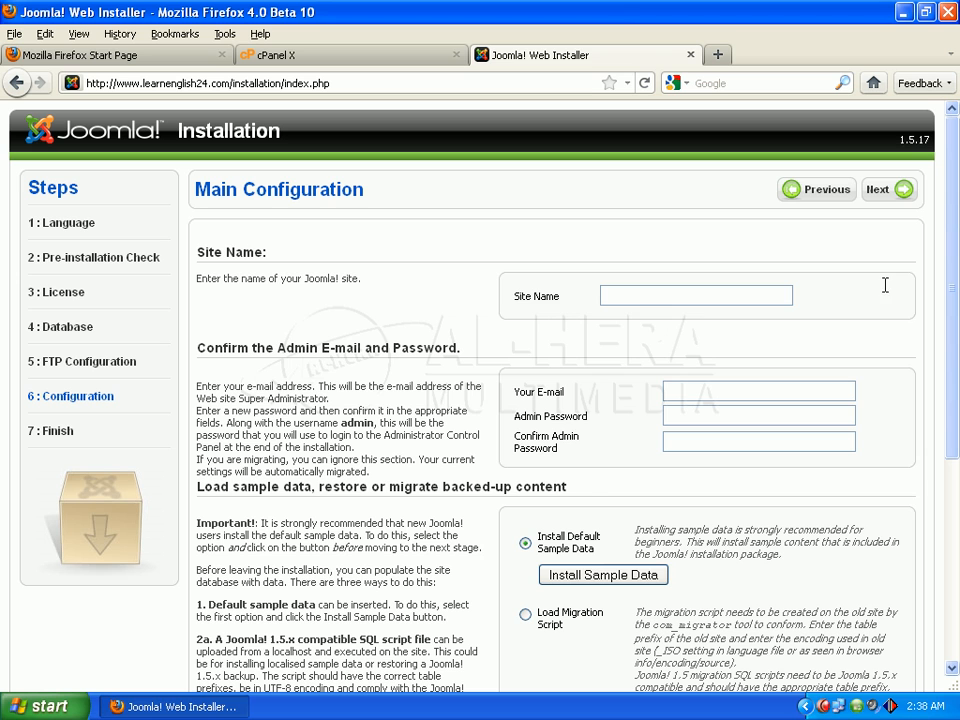
click(662, 293)
text(tutorial)
click(680, 391)
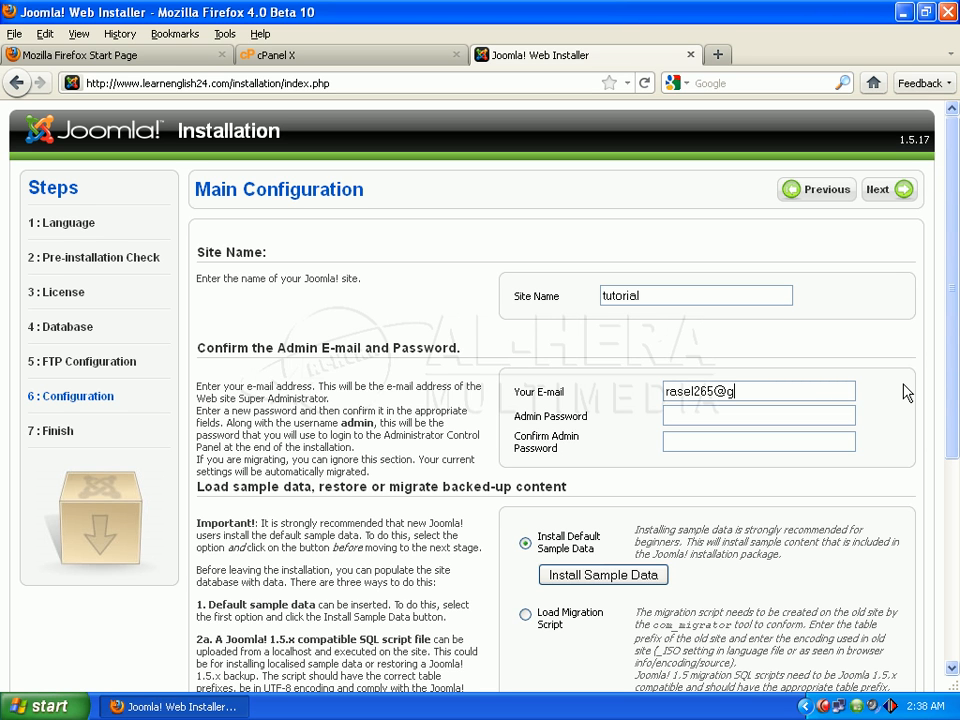
scroll(953, 257, down, 2)
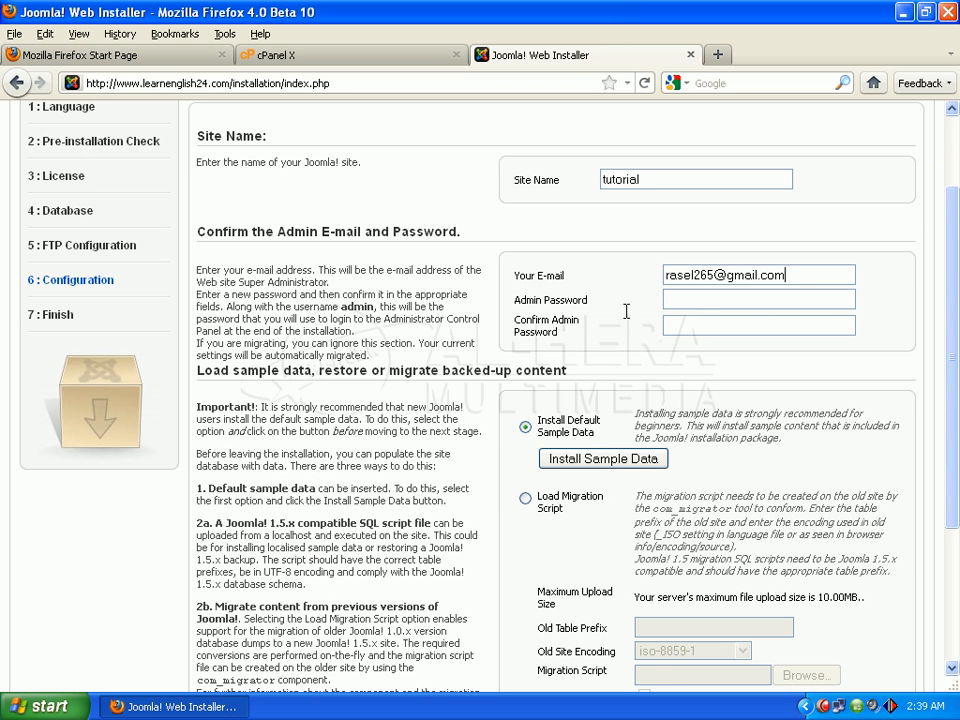
text(123456)
click(671, 322)
text(123456)
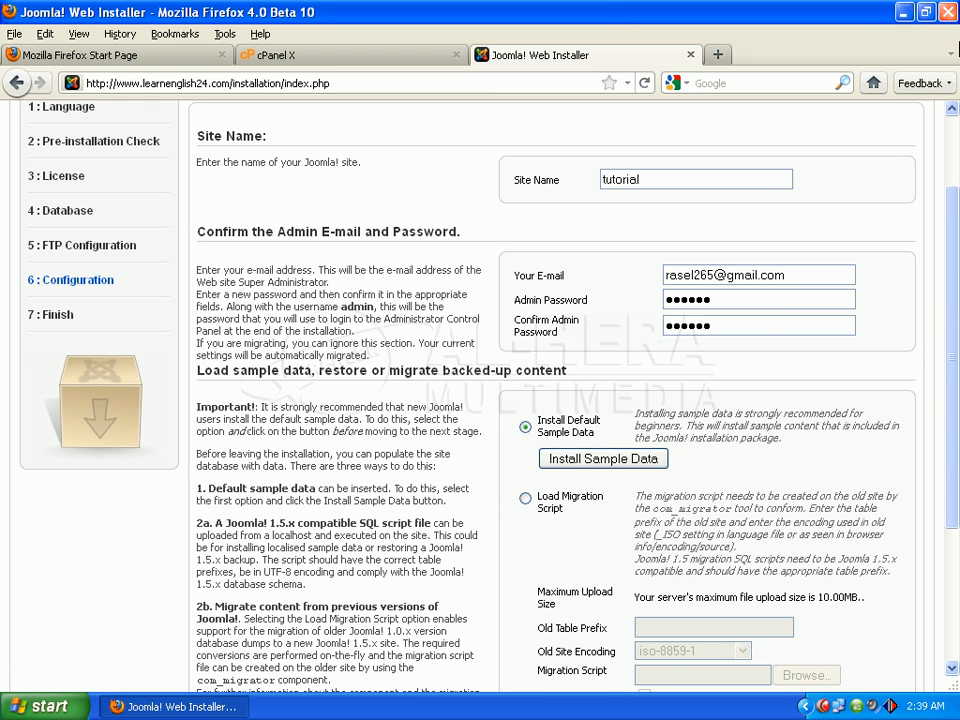
scroll(955, 372, down, 1)
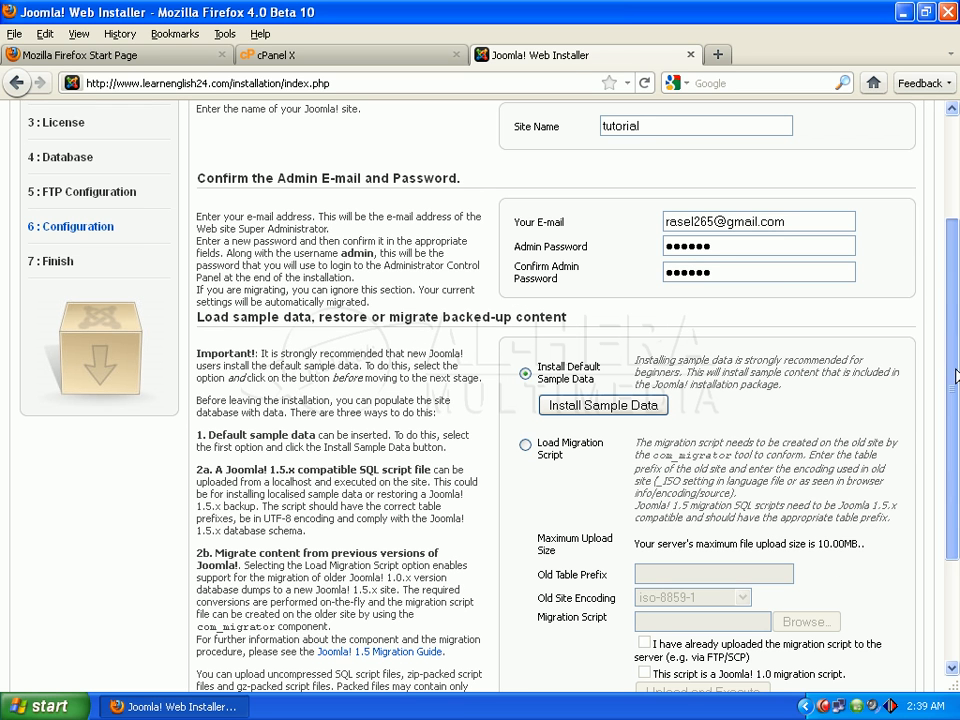
Step: Install the default sample data and scroll back to the top of the form
click(727, 247)
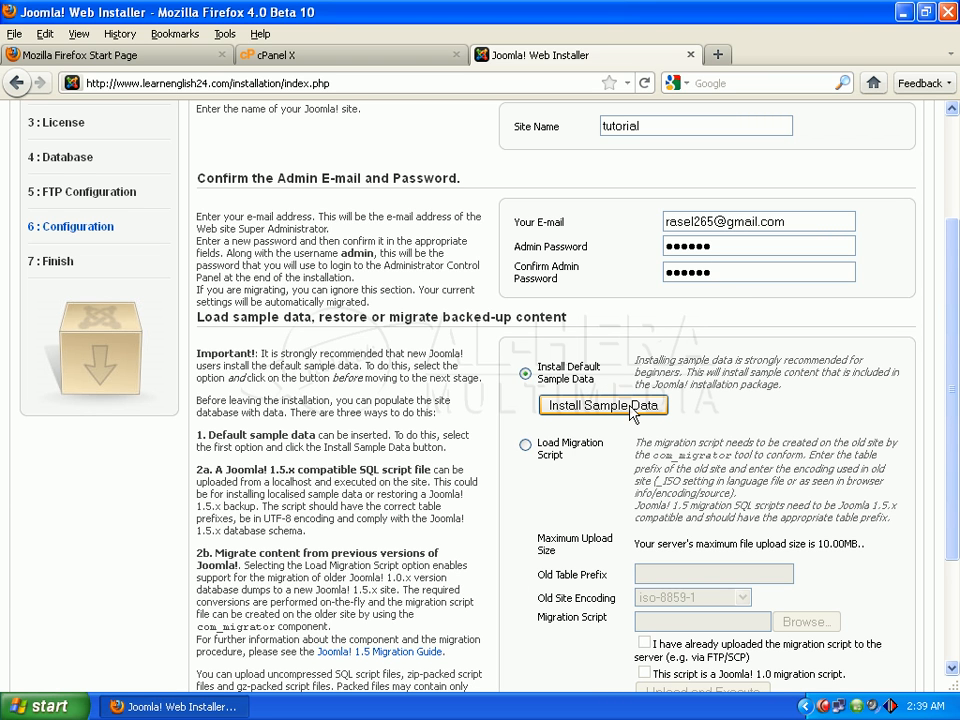
click(622, 414)
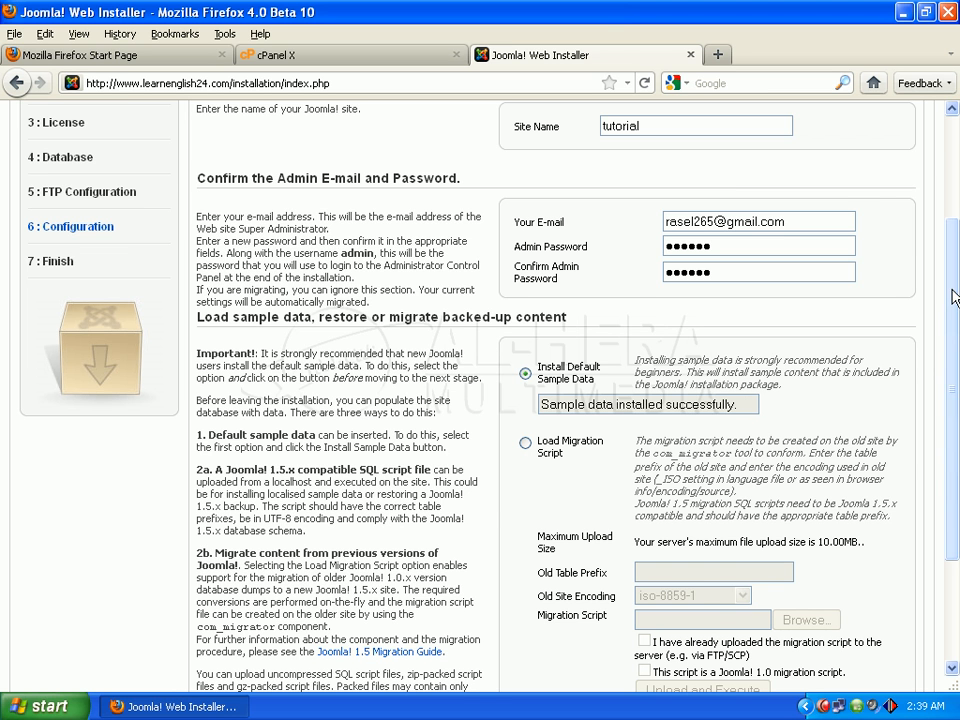
scroll(950, 400, up, 3)
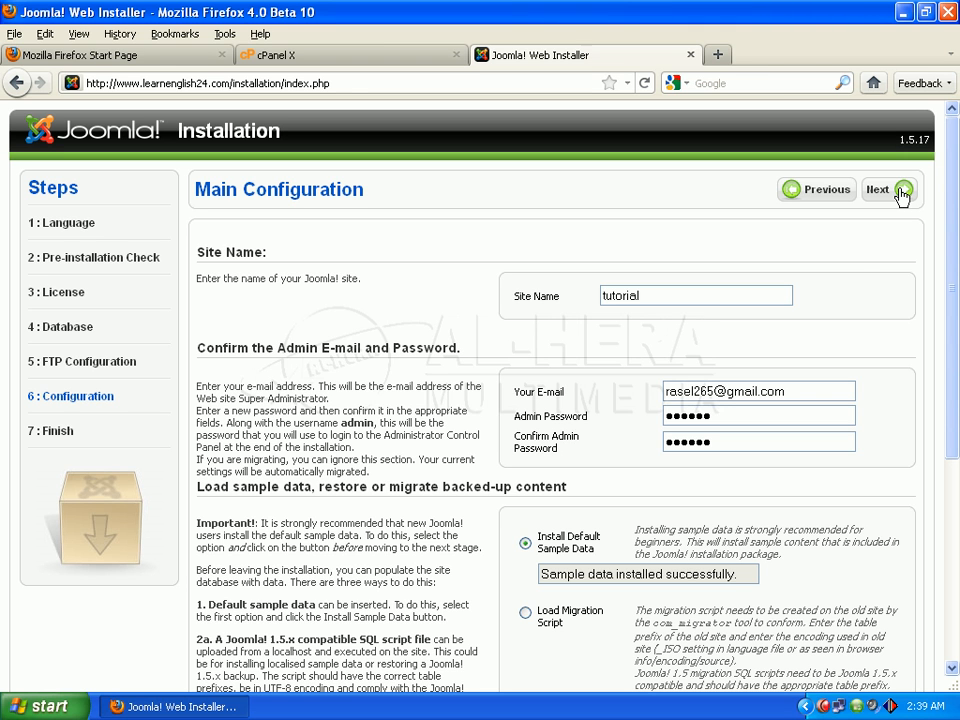
Step: Finish the Main Configuration step so the installer shows the Finish page with the admin username
click(902, 192)
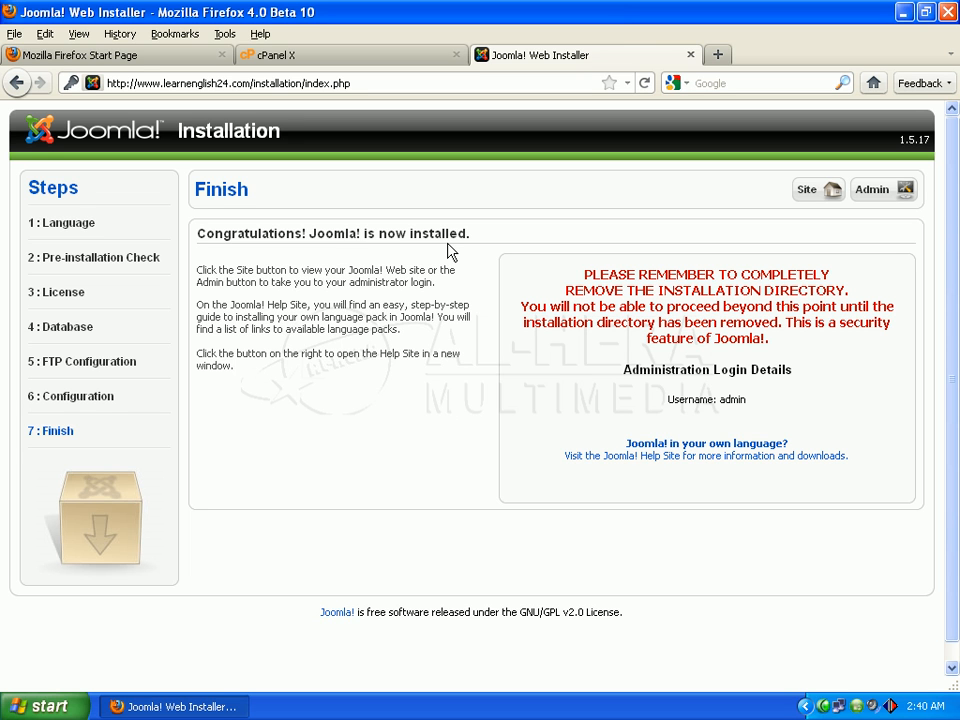
drag(957, 227, 957, 172)
Step: Return to cPanel and load its home page by trimming the address to :2082/
click(350, 60)
scroll(955, 193, up, 2)
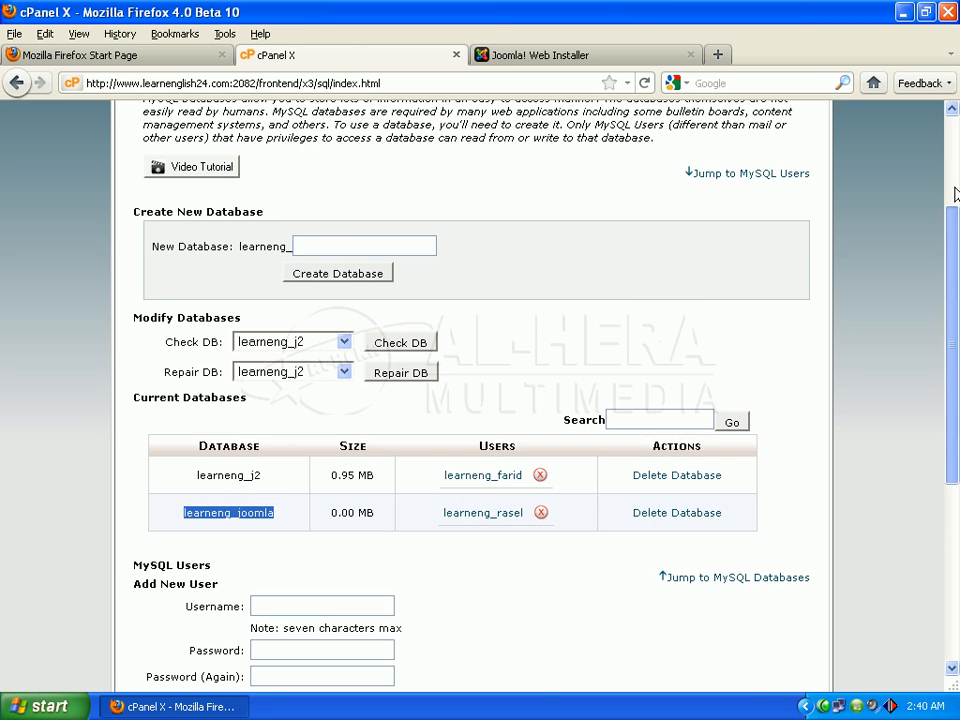
scroll(950, 187, up, 3)
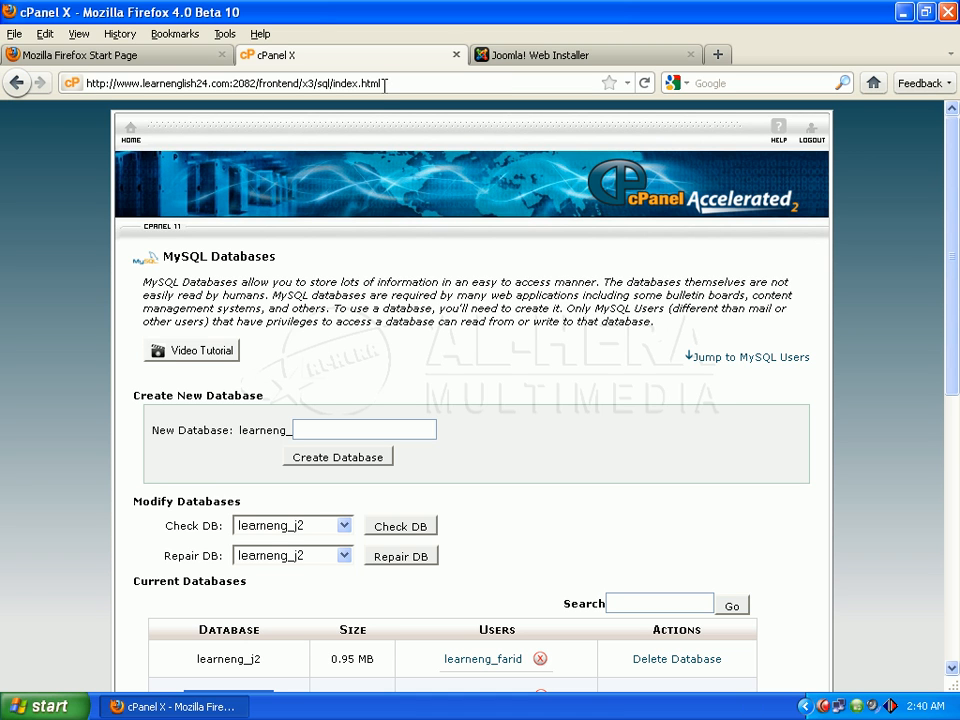
drag(385, 83, 260, 83)
key(BackSpace)
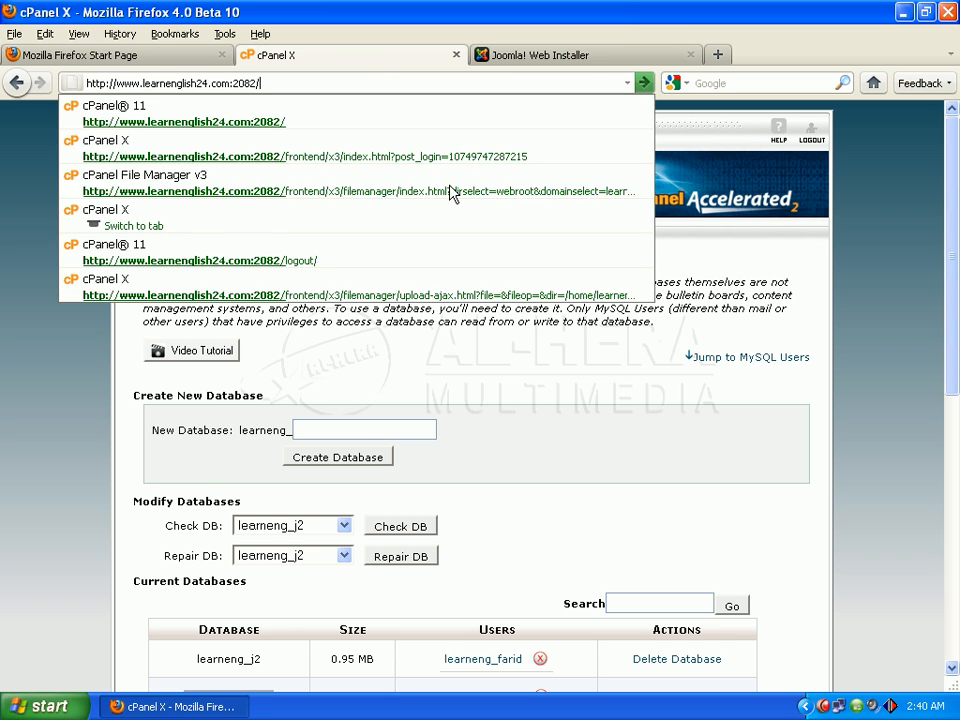
key(Return)
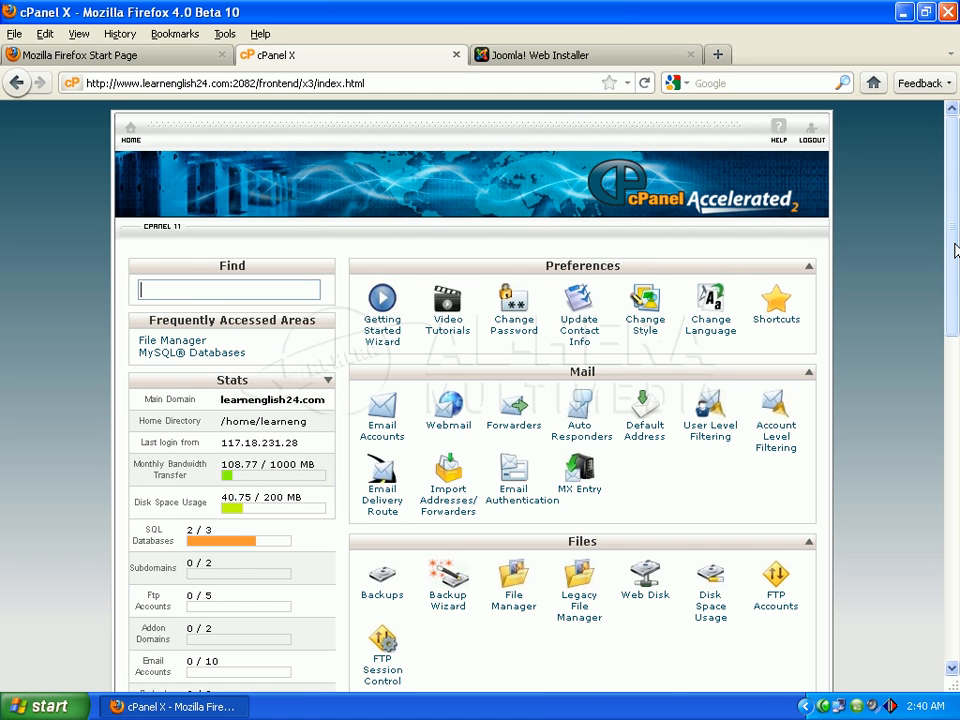
Step: Open the File Manager from the cPanel Files section
scroll(955, 268, down, 3)
scroll(955, 268, down, 1)
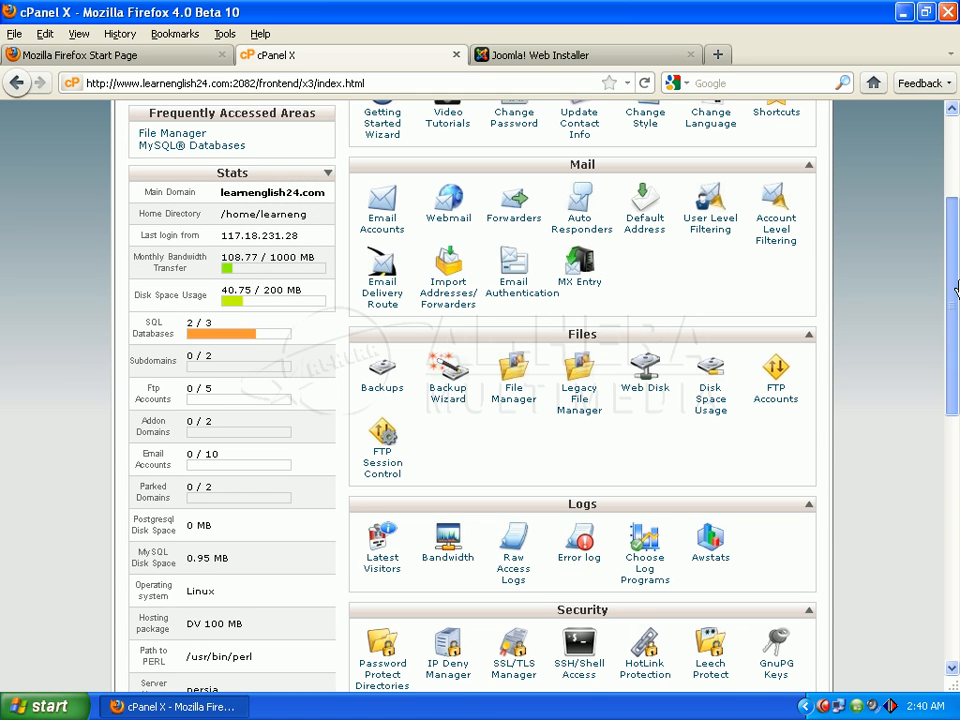
click(512, 385)
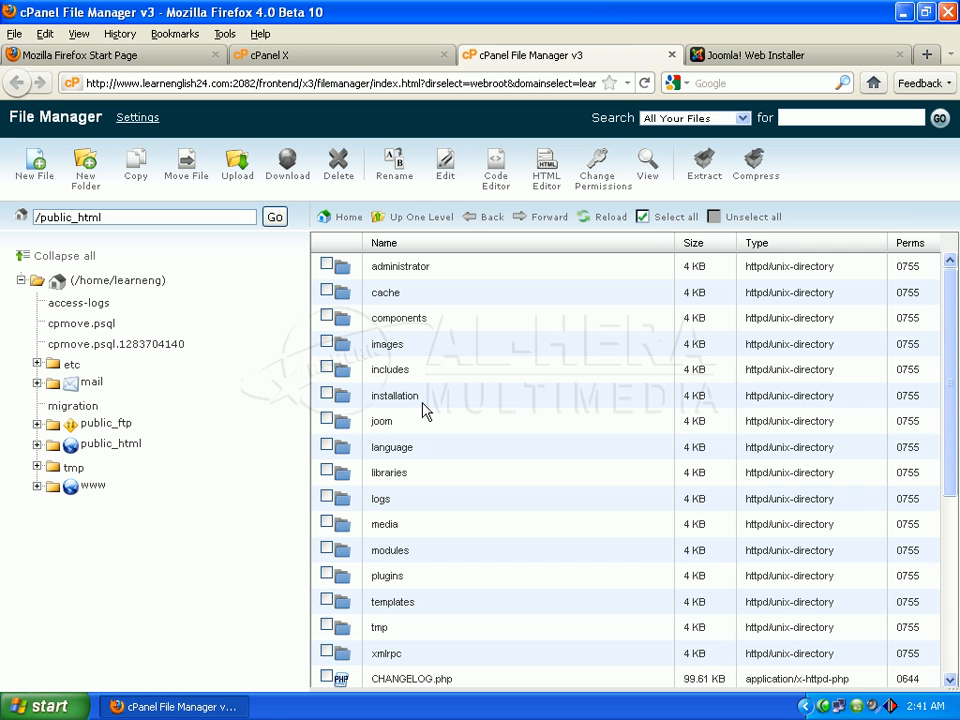
Step: Select the installation folder in public_html and delete it, confirming the deletion
click(328, 396)
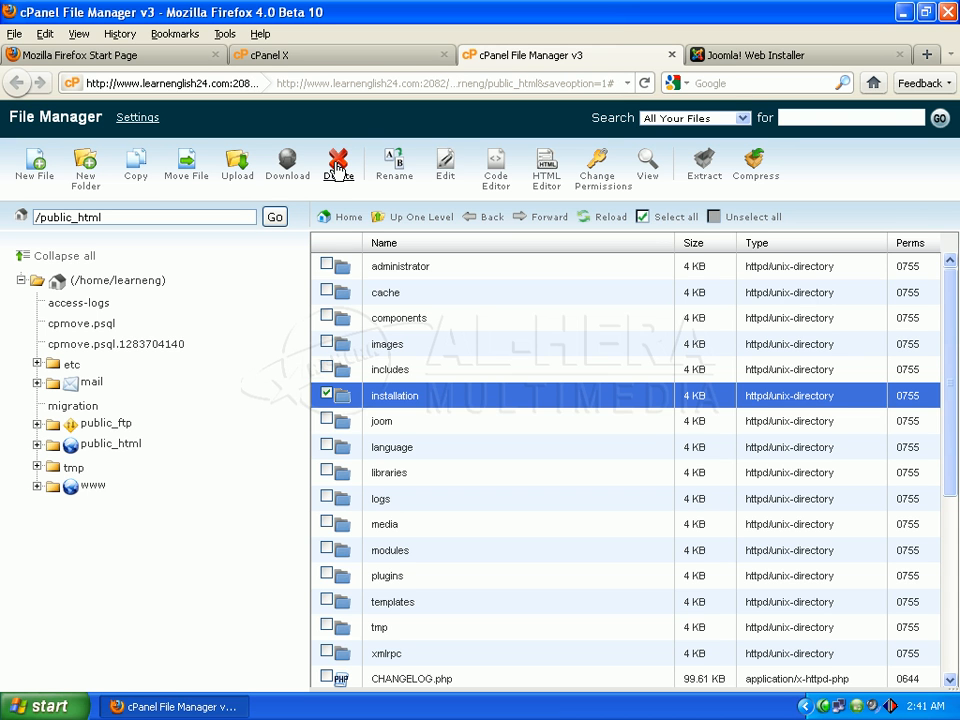
click(337, 170)
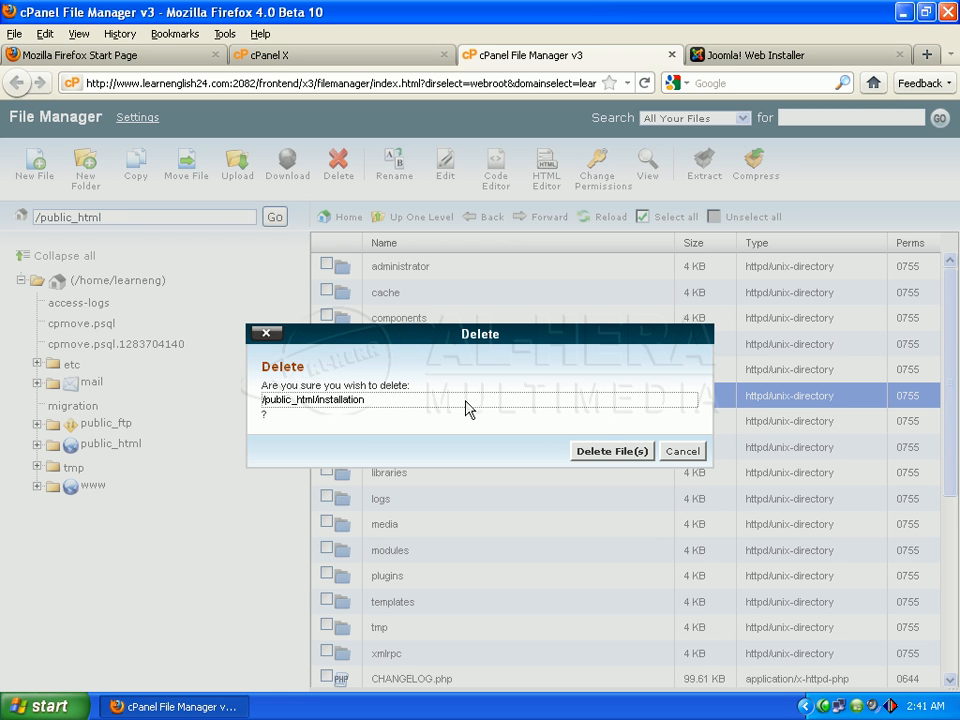
click(599, 453)
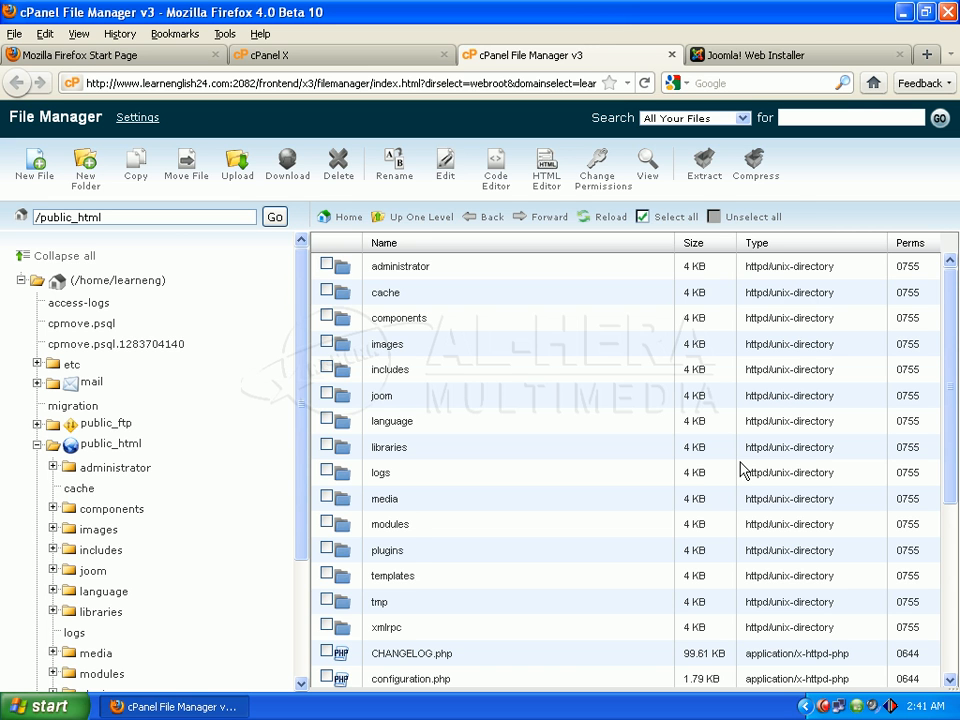
Step: From the installer's Finish page, open the Joomla! Administration login via the Admin button
click(772, 57)
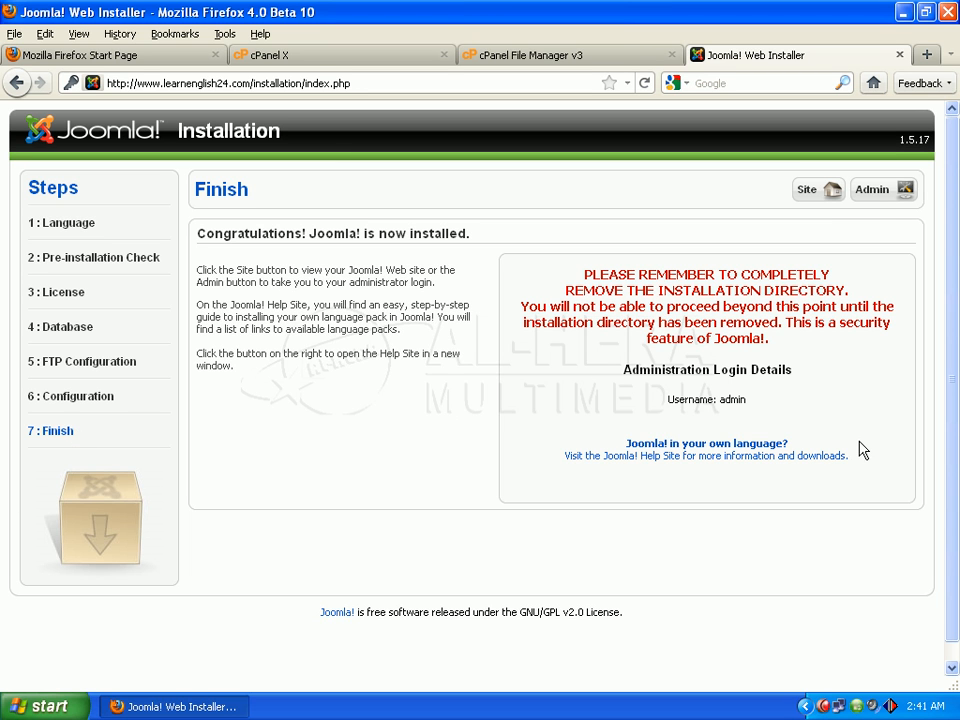
click(873, 192)
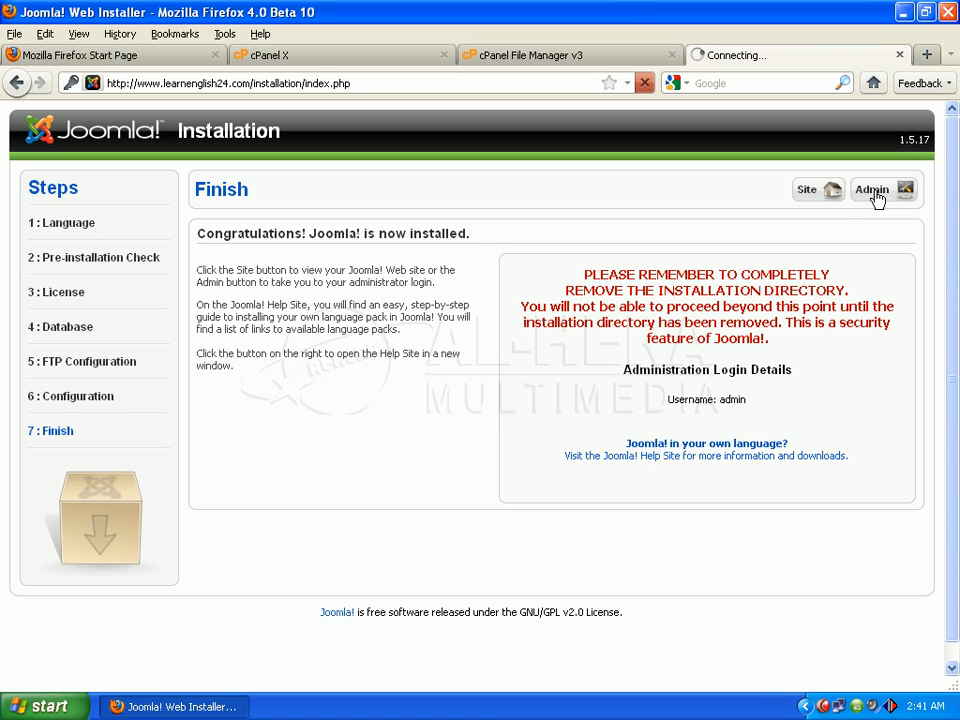